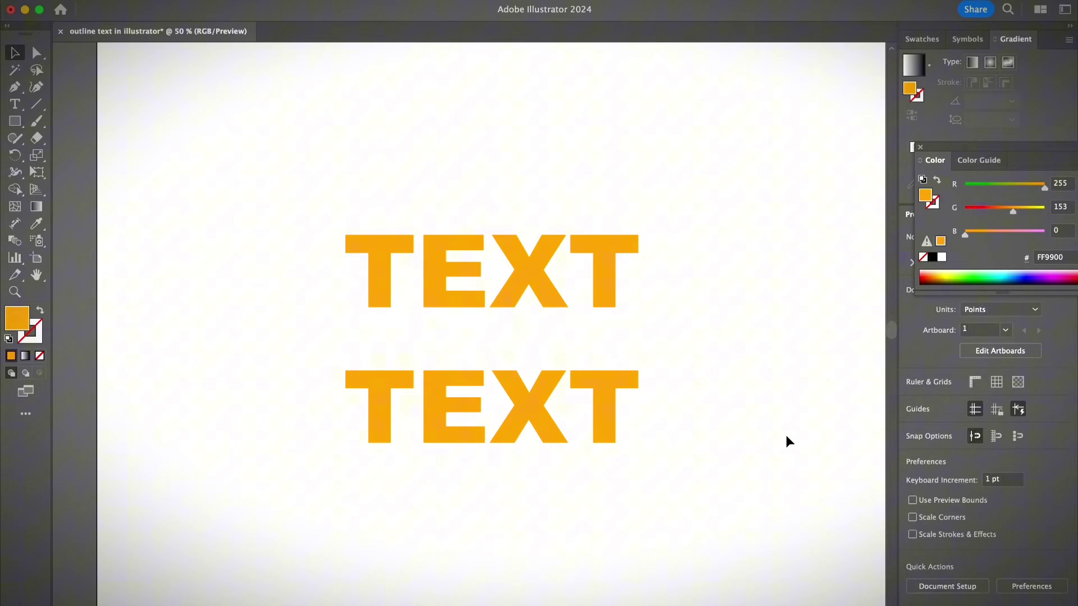
- Ungroup the outlined lower TEXT so each letter is a separate shape
left_click(548, 399)
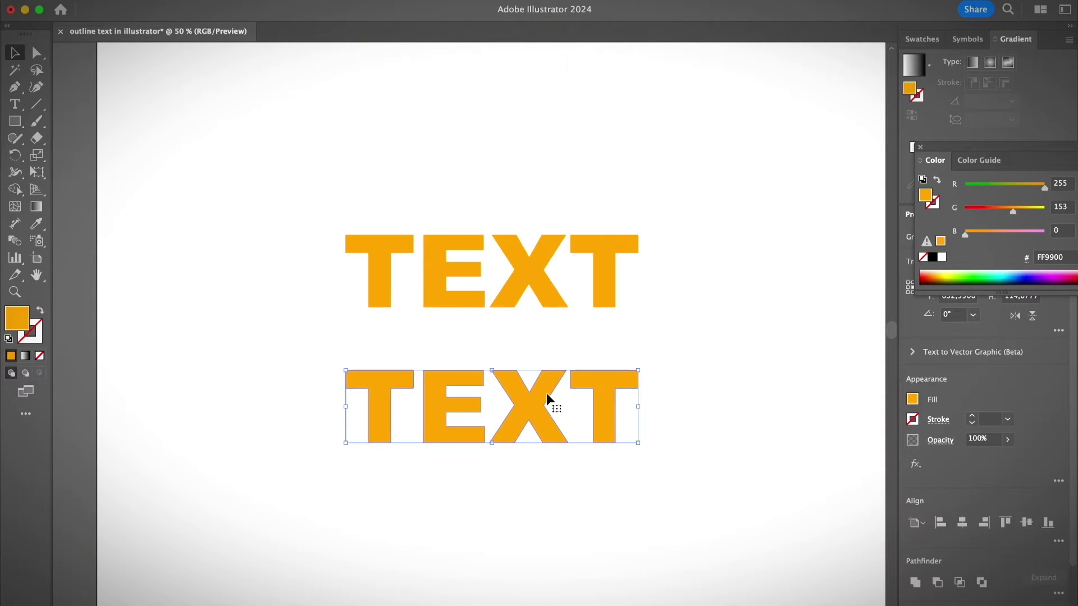
right_click(549, 400)
key("Escape")
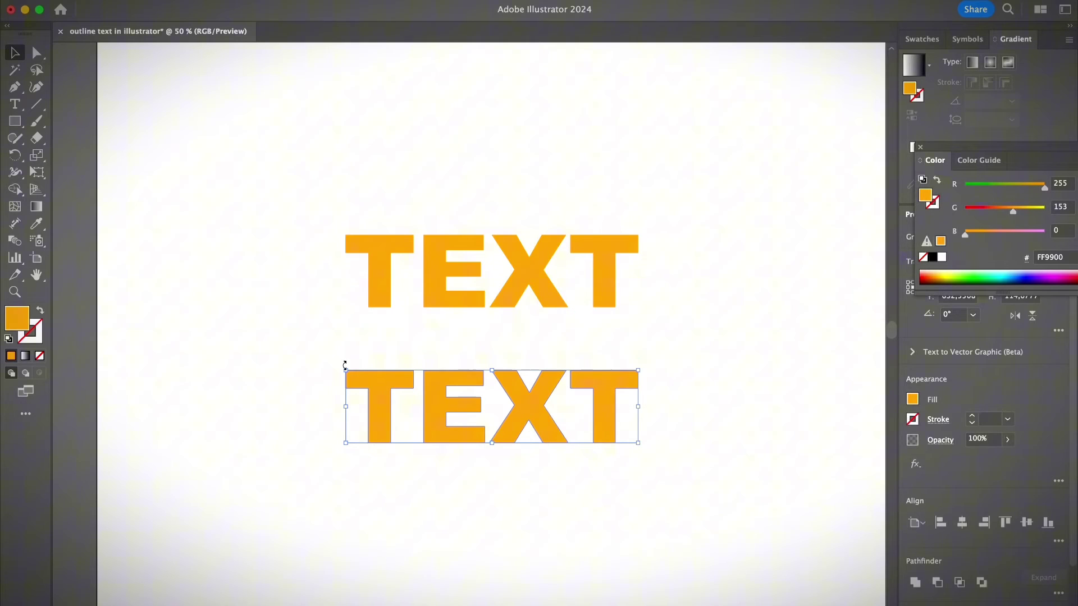
left_click_drag(333, 362, 773, 478)
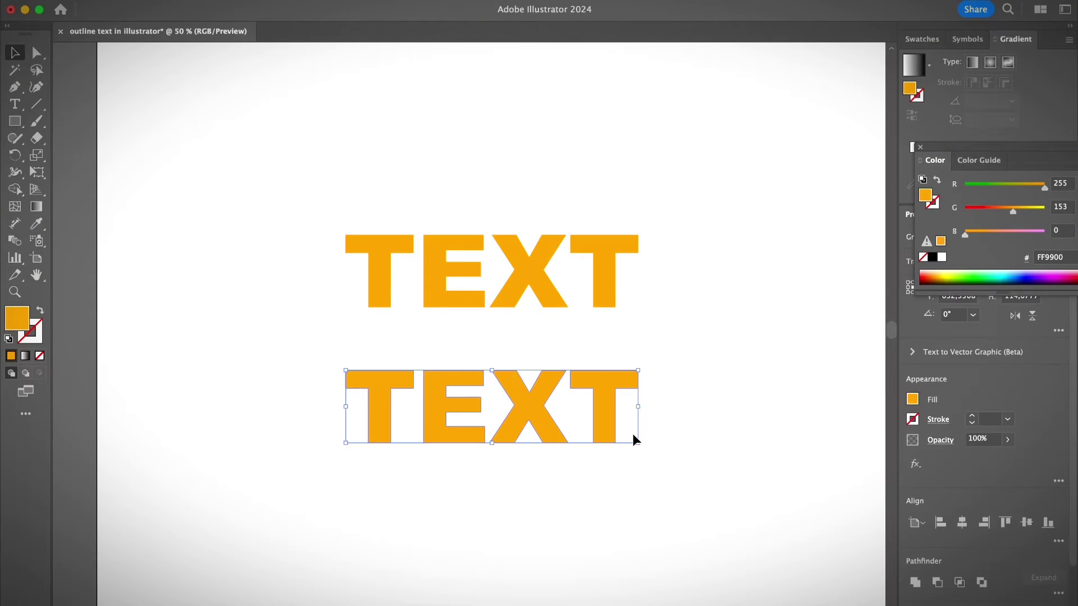
left_click(652, 448)
left_click(604, 390)
right_click(603, 390)
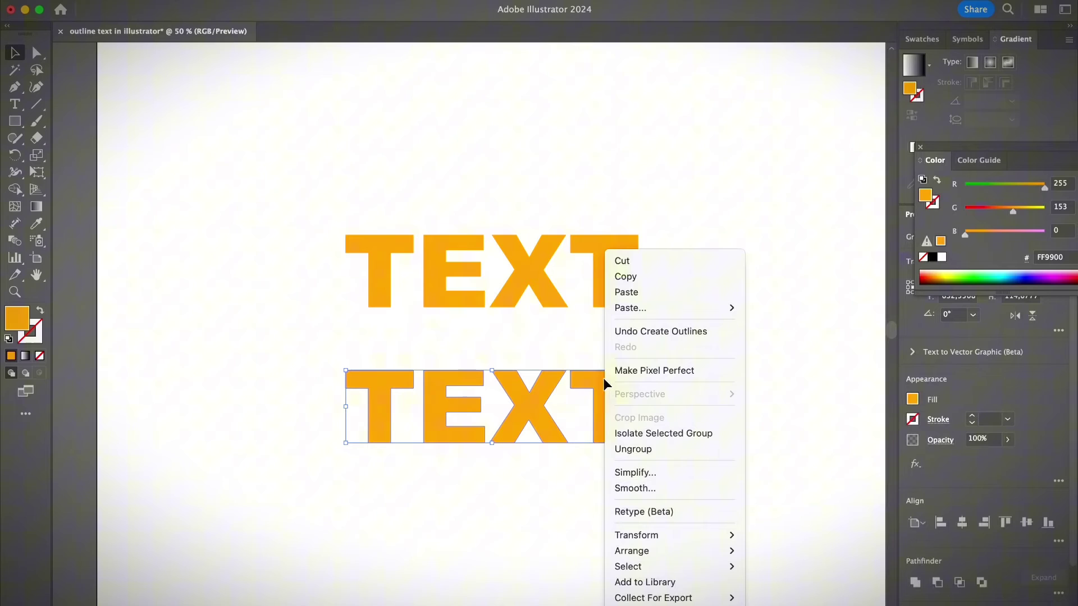
left_click(630, 450)
- Select single letters and test lifting the X, then undo the move
left_click(651, 421)
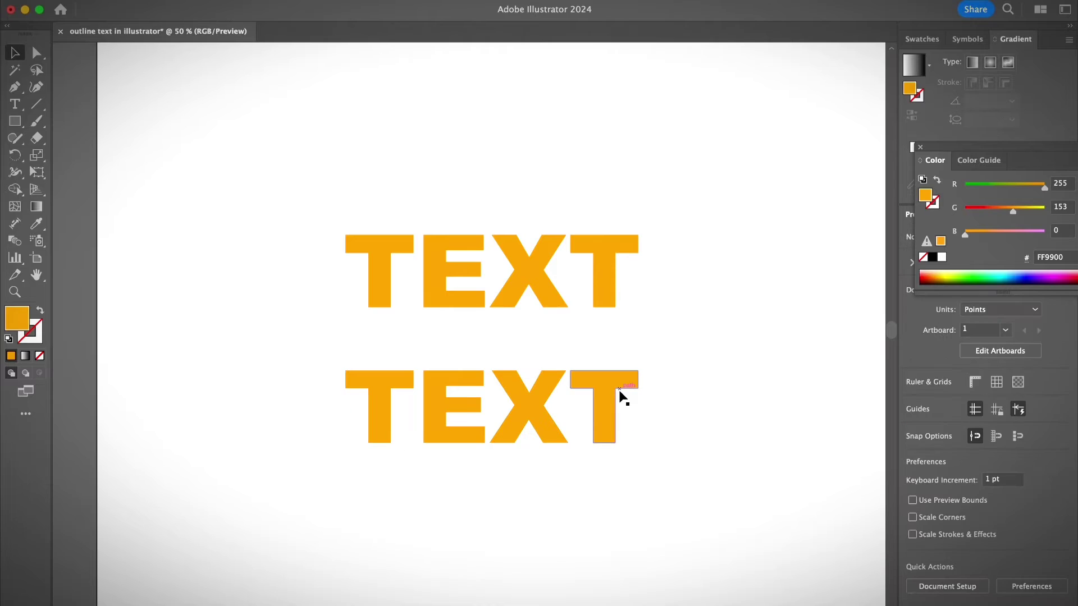
left_click(604, 416)
left_click(663, 427)
left_click(604, 404)
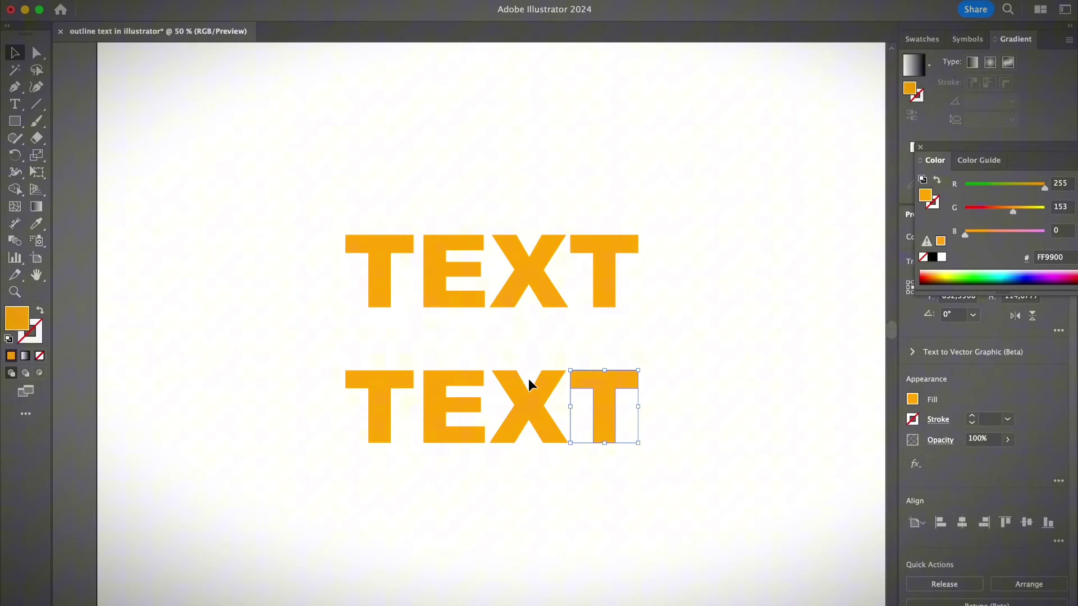
left_click(531, 381)
left_click_drag(537, 404, 533, 381)
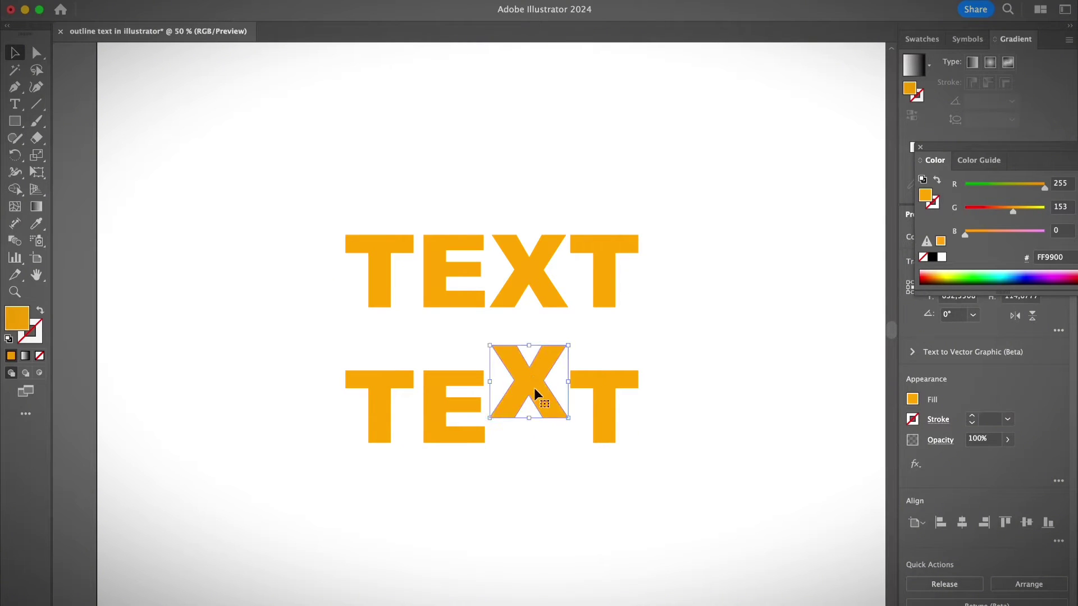
key("ctrl+z")
- Test recolouring the E yellow, then undo to restore its orange fill
left_click(470, 422)
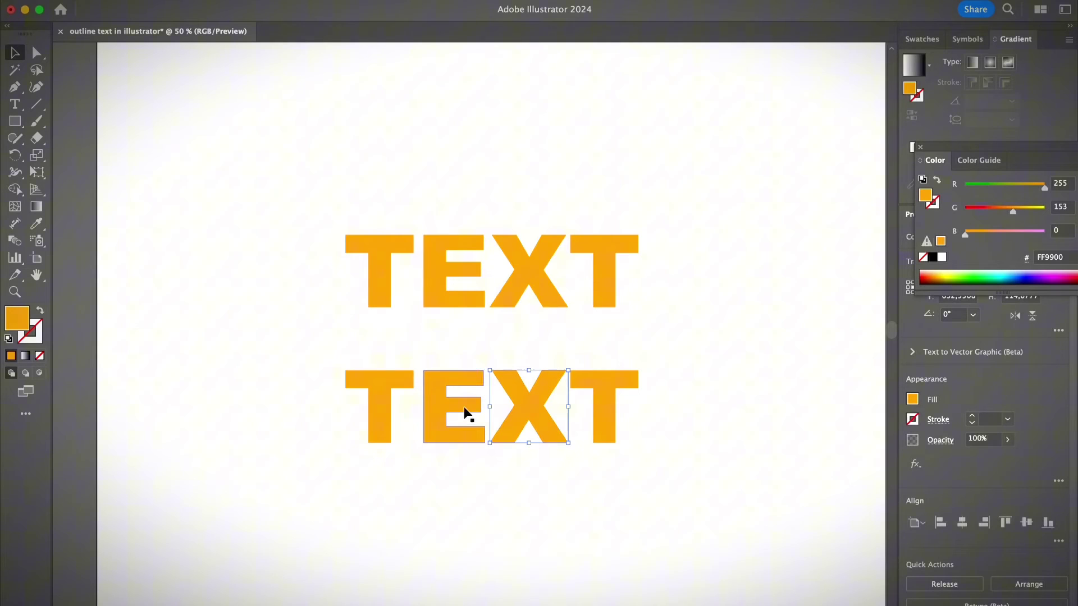
left_click(1040, 212)
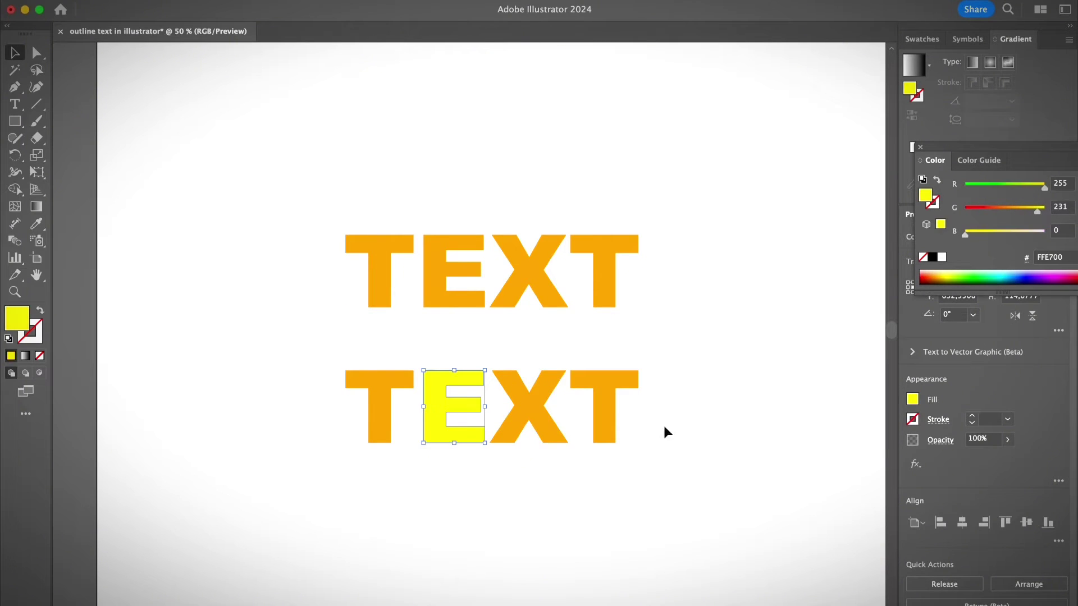
left_click(662, 436)
key("ctrl+z")
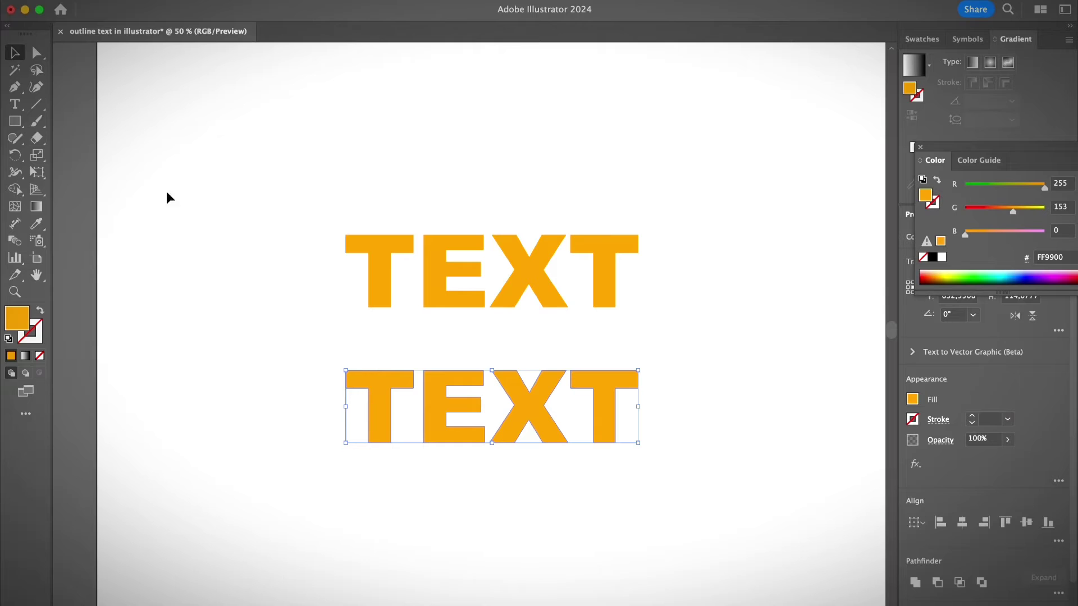
- Round all lower TEXT letter corners with live corner widgets, enlarging the T's top-left rounding
left_click(43, 56)
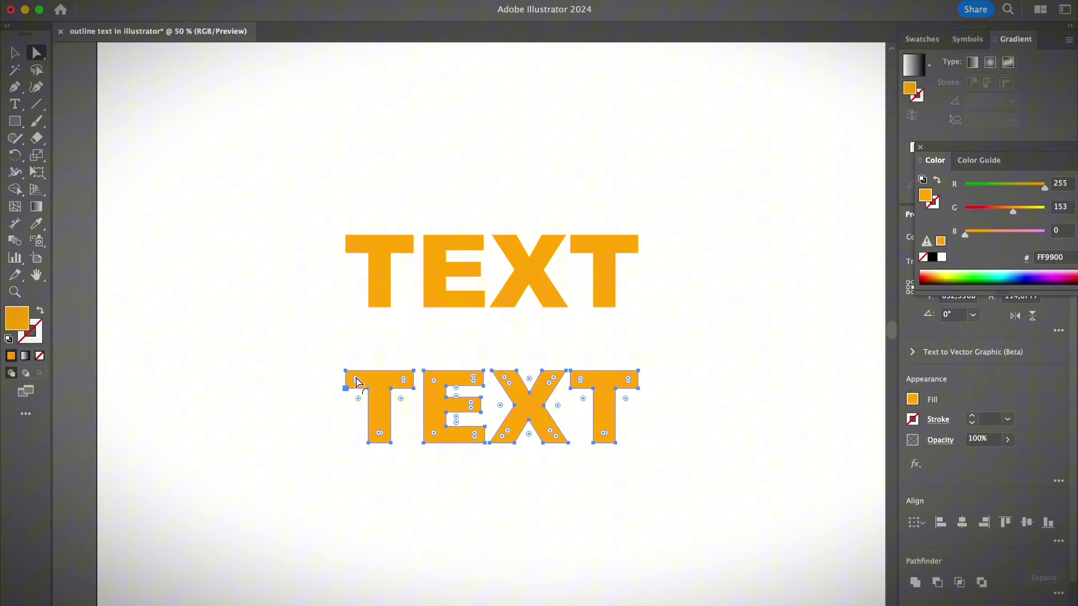
key("super+equal")
scroll(371, 383, "left", 2)
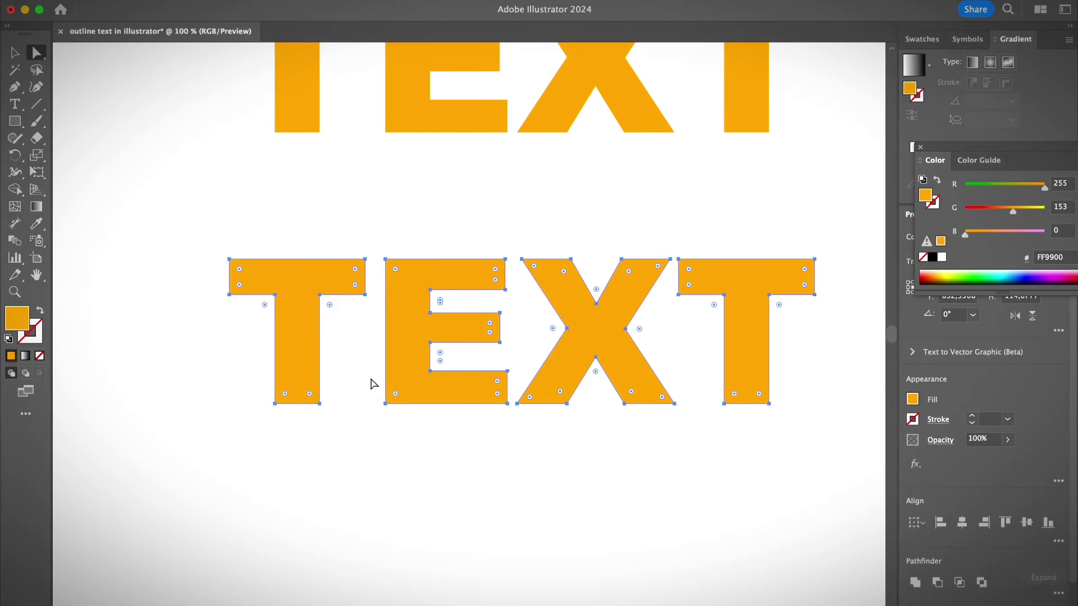
scroll(373, 380, "up", 2)
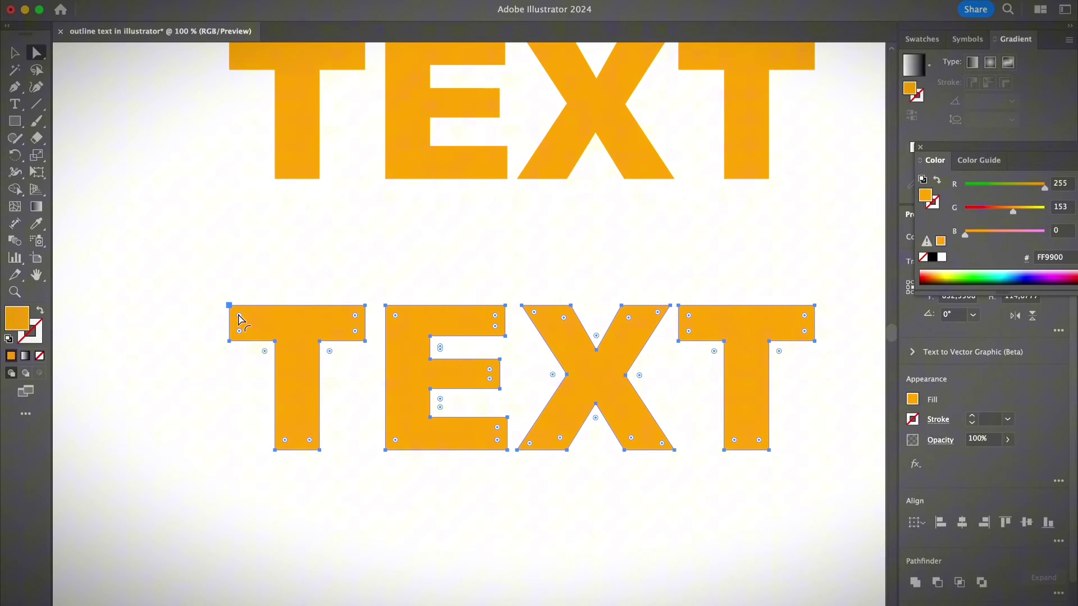
left_click_drag(240, 320, 261, 378)
left_click(255, 409)
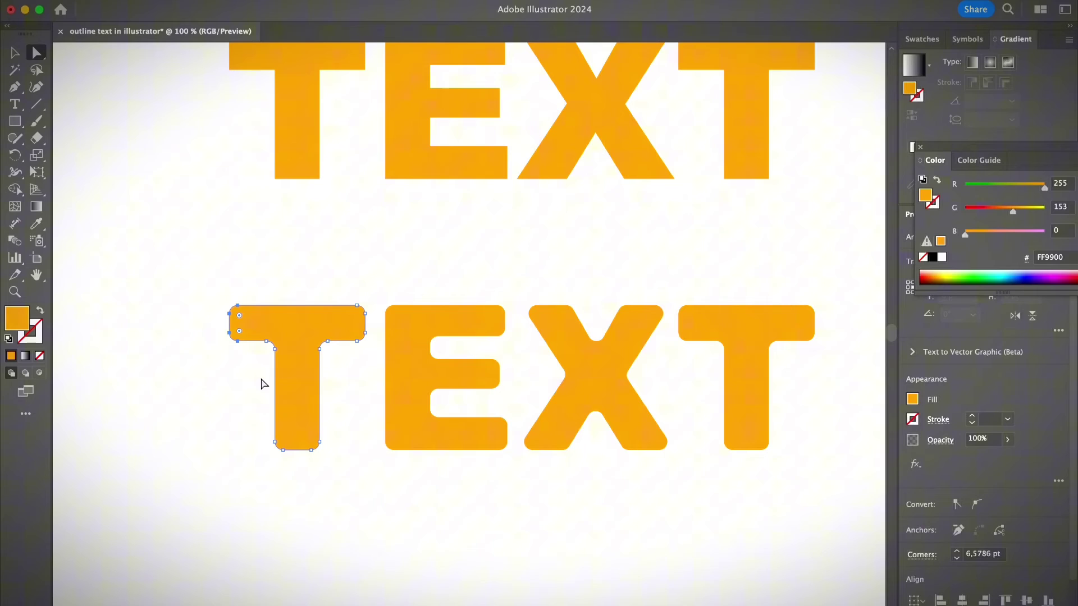
left_click_drag(241, 325, 274, 338)
left_click(245, 376)
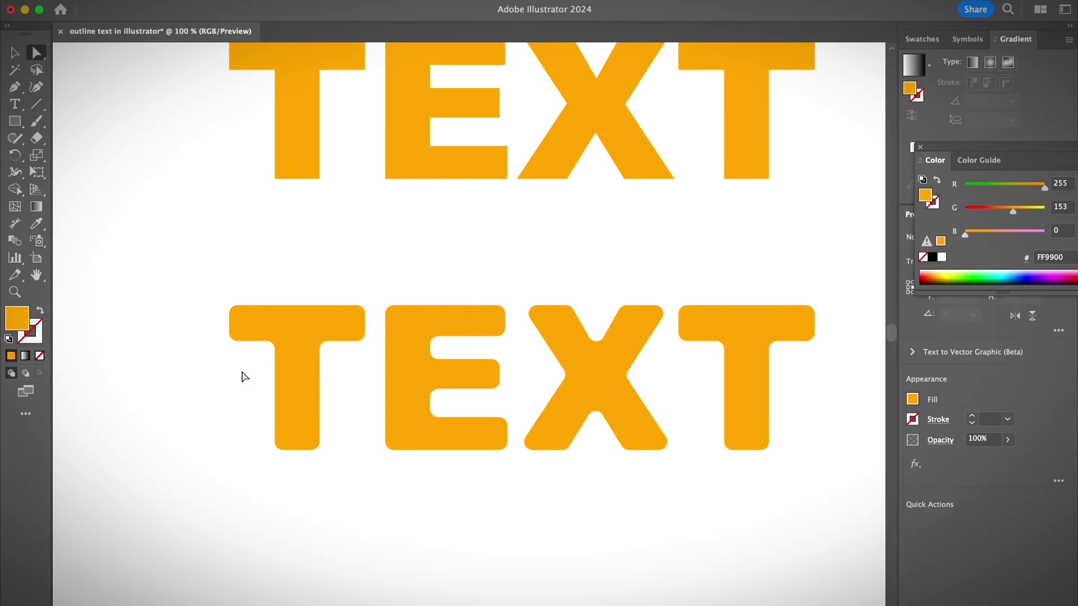
- Select the rounded TEXT and erase a curved notch into the T crossbar with the Eraser tool
key("v")
left_click(269, 344)
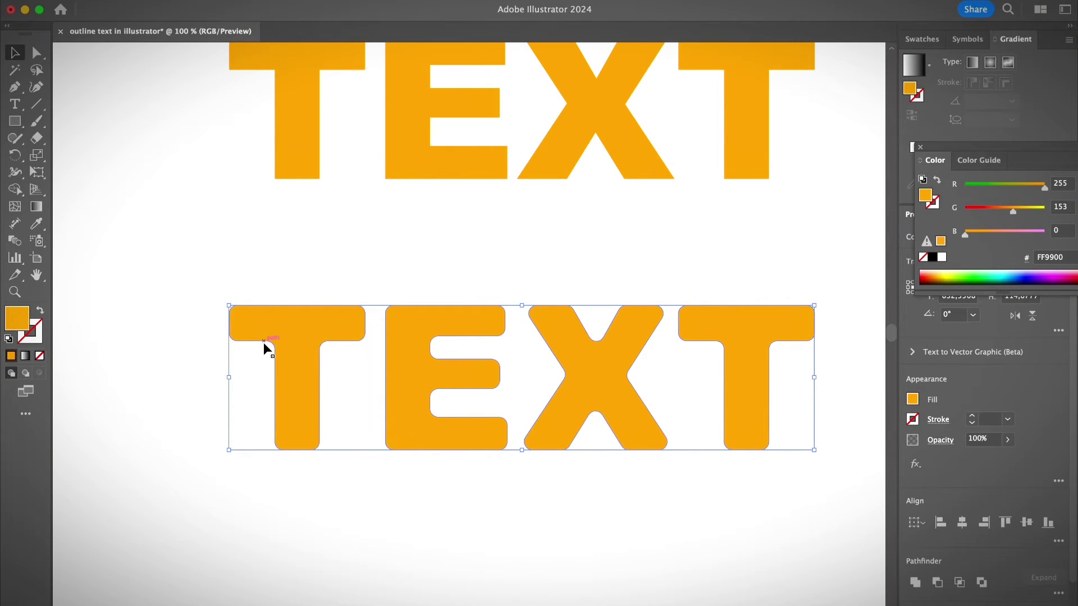
key("shift+e")
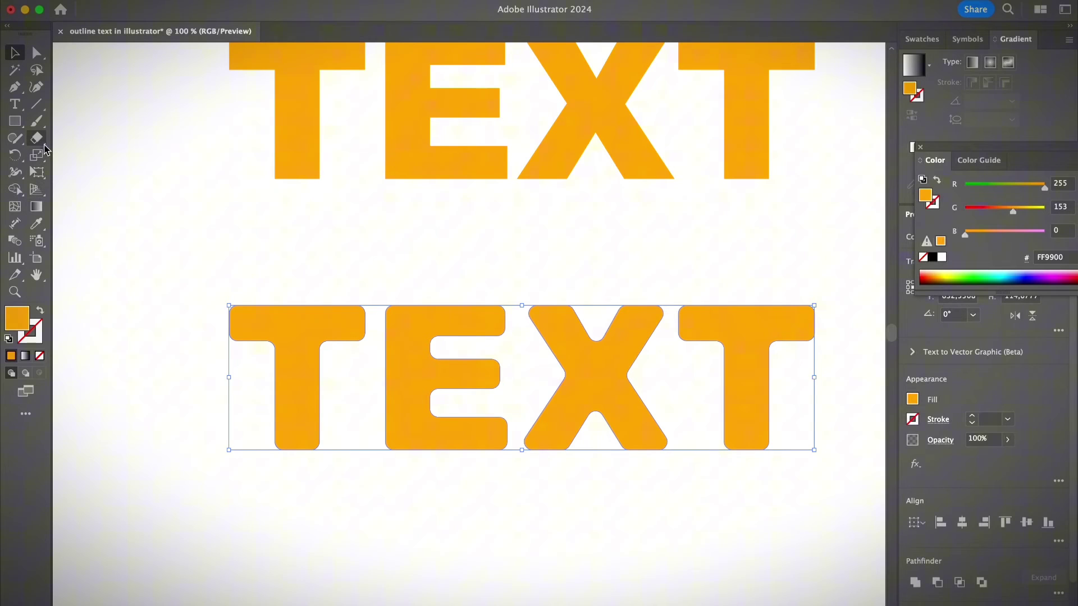
mouse_move(262, 305)
left_mouse_down()
mouse_move(286, 323)
mouse_move(320, 321)
mouse_move(336, 299)
left_mouse_up()
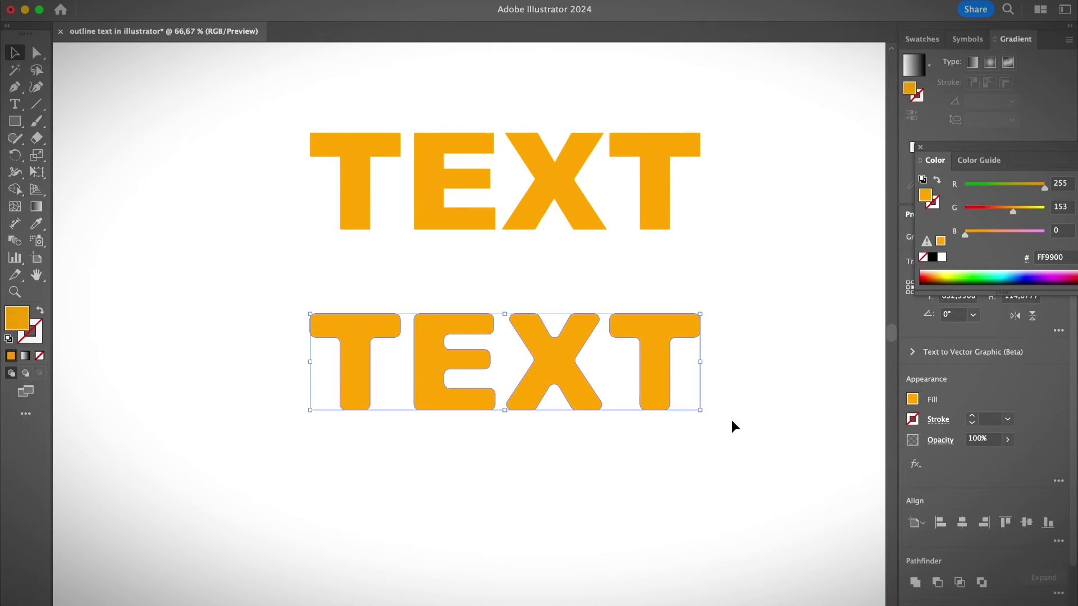
- Deselect the lower TEXT outlines before placing the marble image
left_click(699, 488)
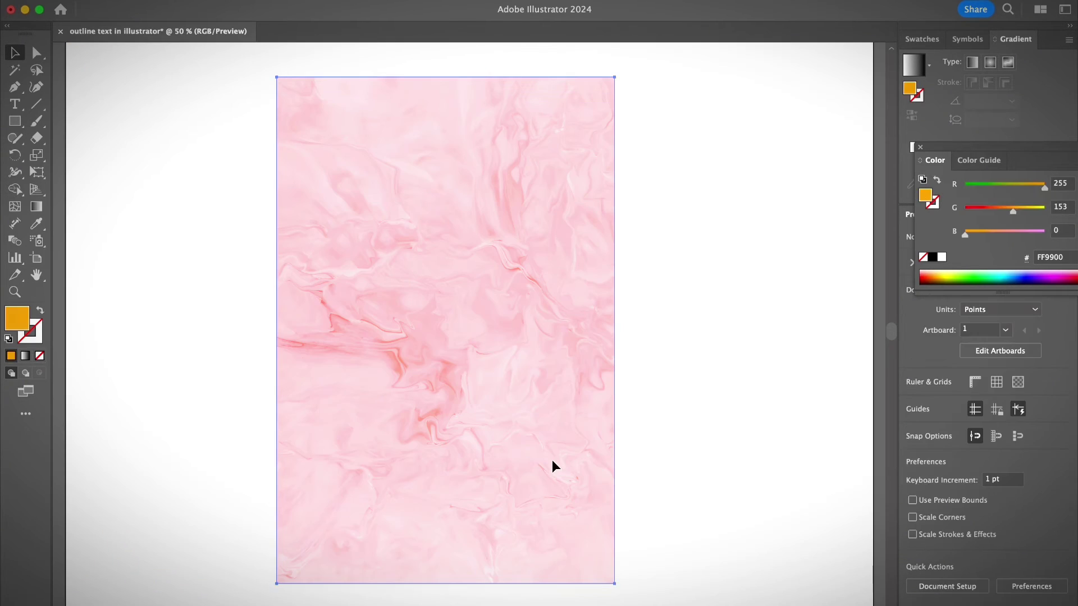
- Send the marble image to the back with Arrange, then select the lower TEXT letters
right_click(551, 335)
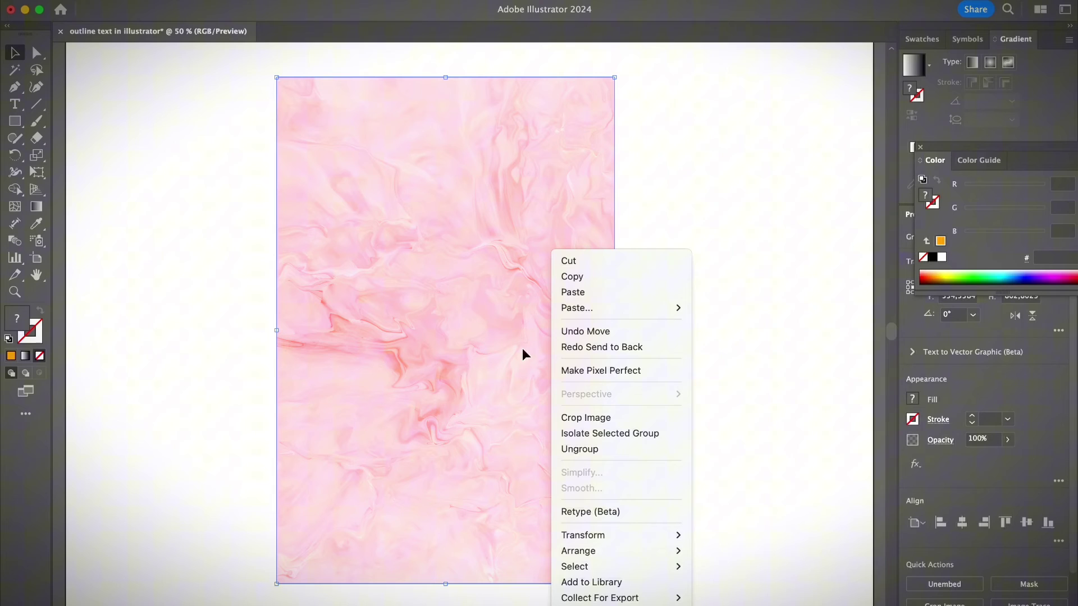
mouse_move(561, 552)
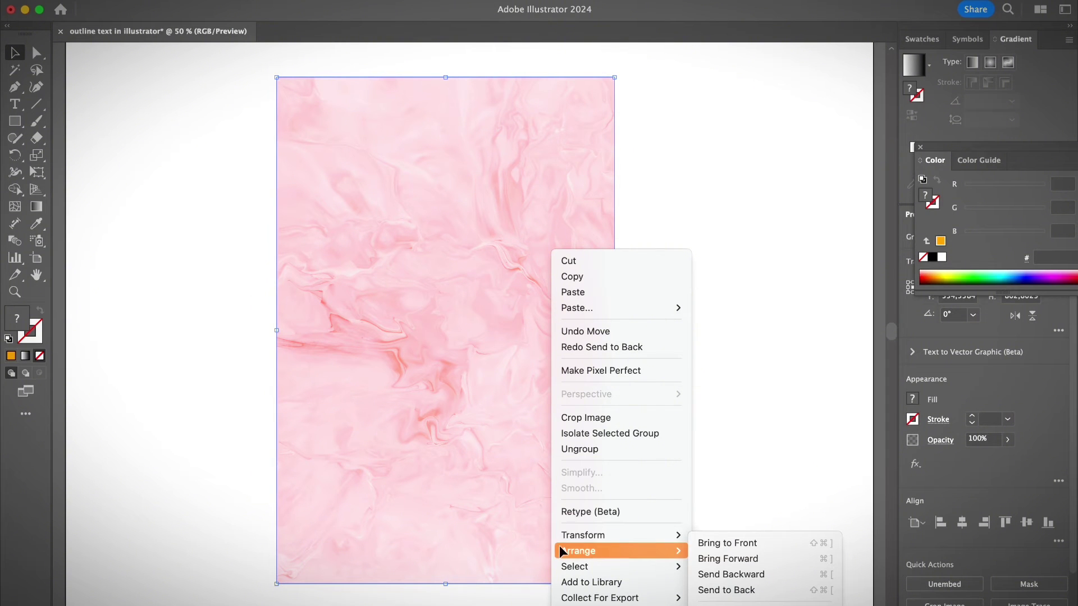
left_click(713, 590)
left_click(686, 468)
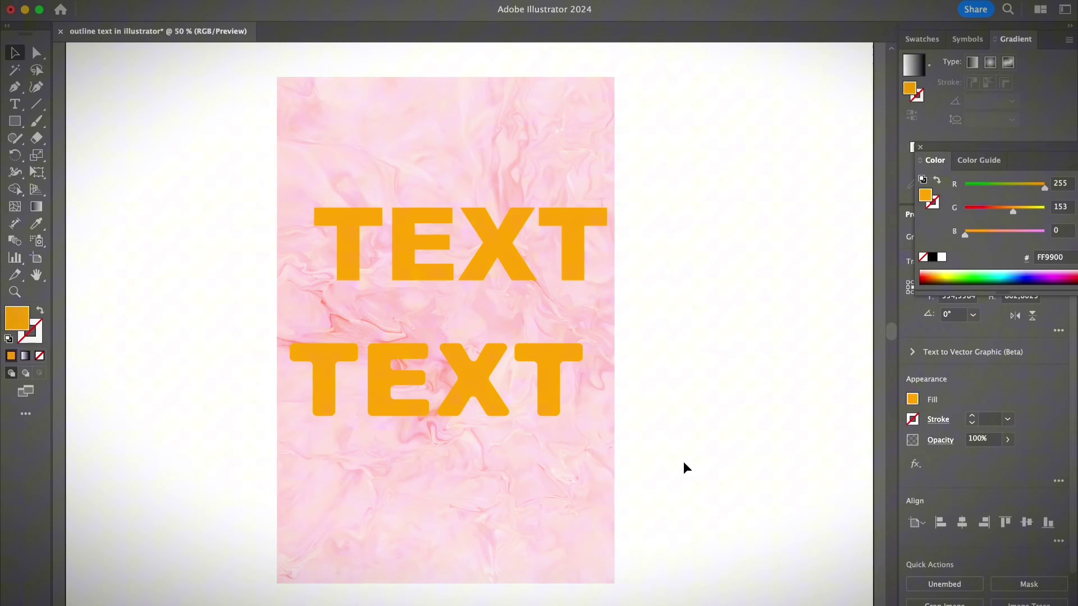
left_click(492, 400)
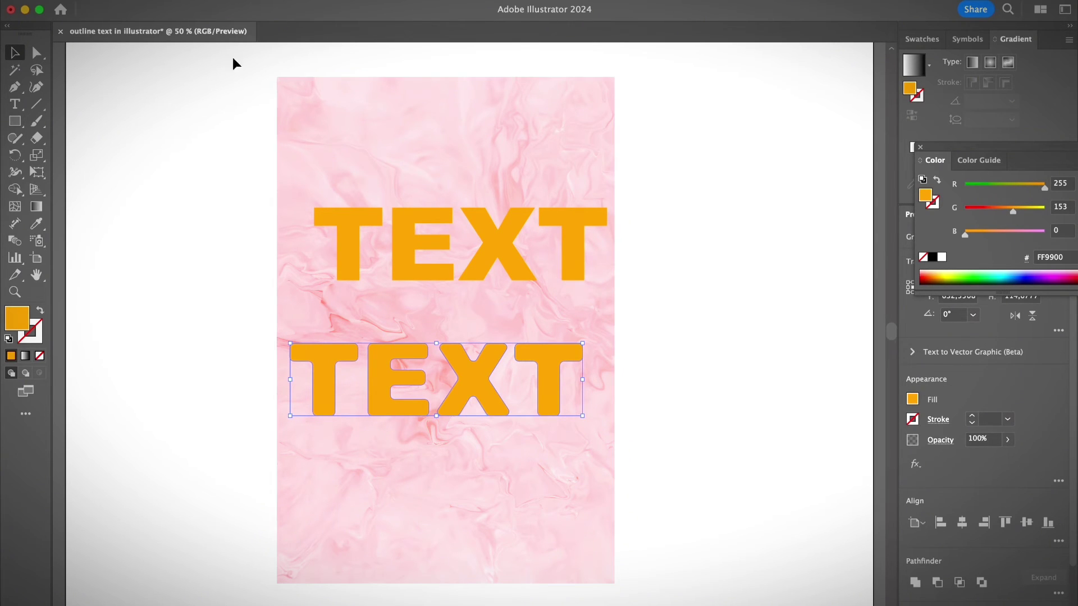
- Make the lower TEXT letters one compound path and select it with the marble image
left_click(168, 1)
mouse_move(271, 573)
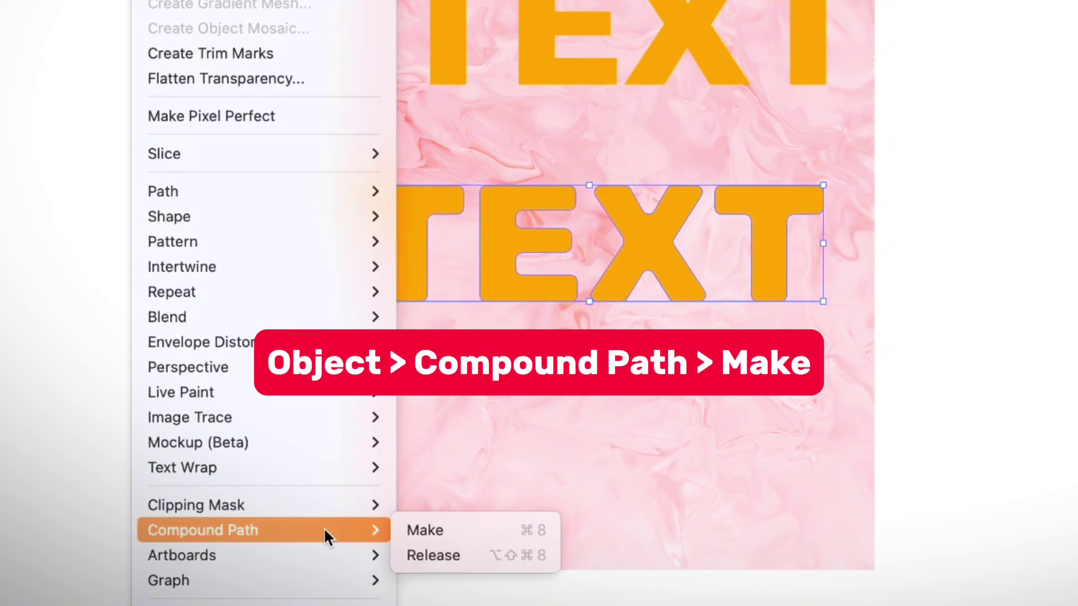
left_click(441, 531)
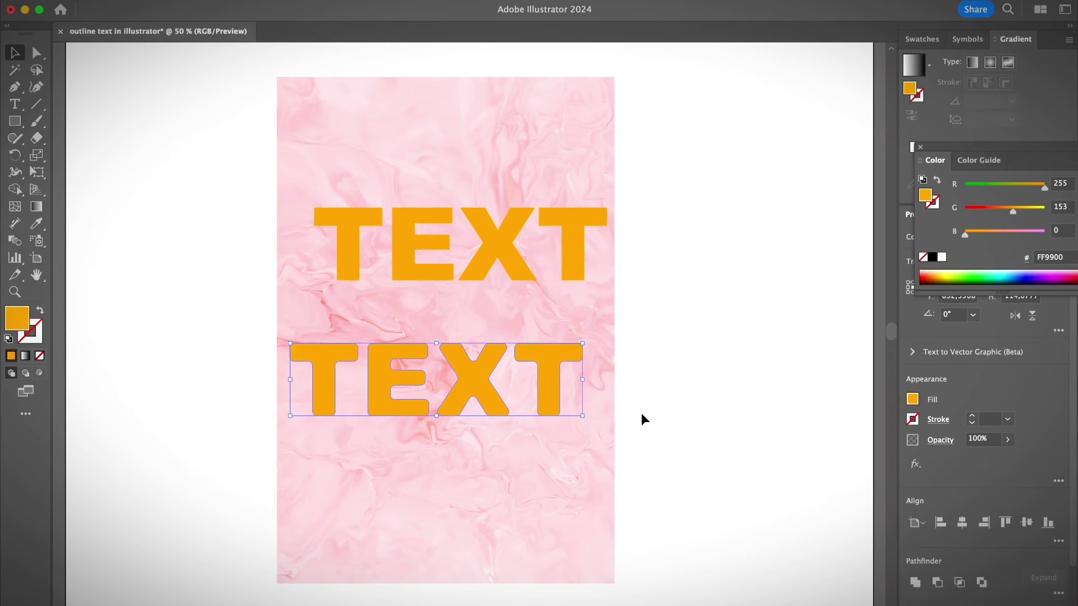
left_click(644, 420)
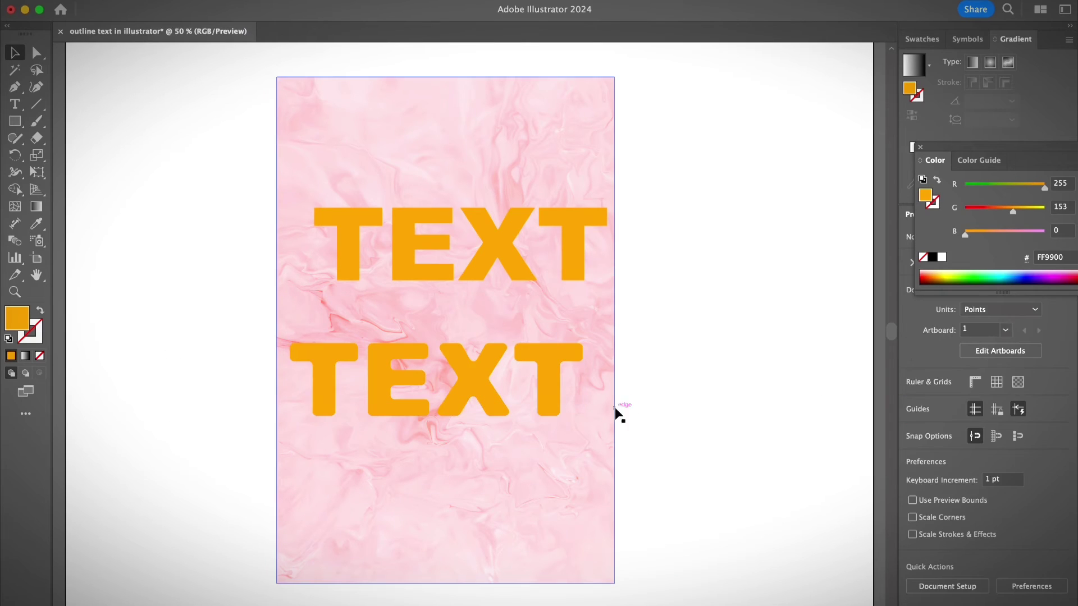
left_click(556, 393)
left_click(603, 464, "shift")
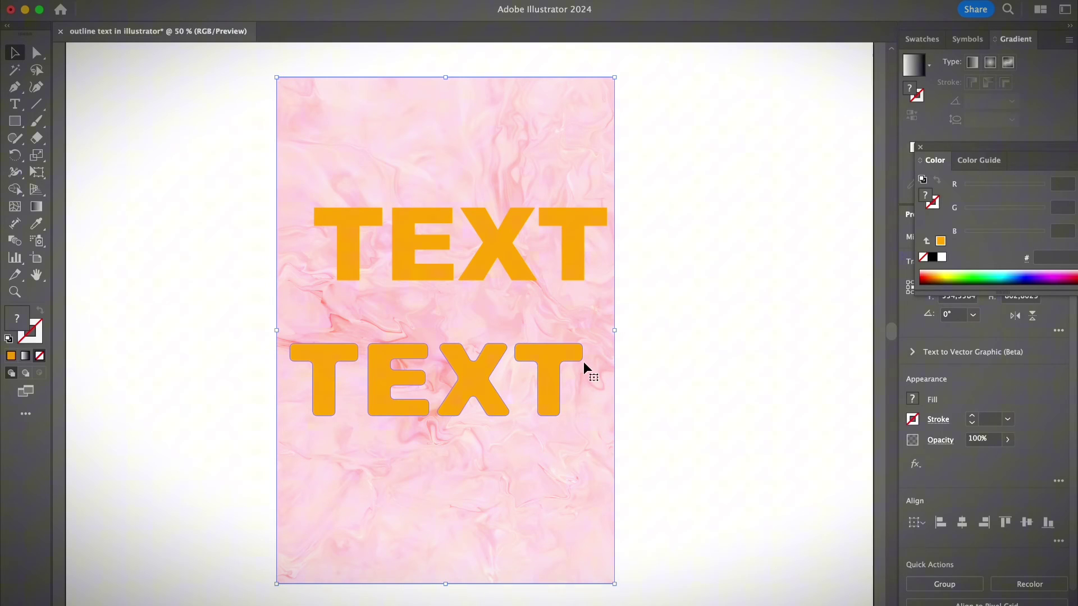
- Clip the pink marble image inside the lower TEXT letters with Make Clipping Mask
key("super+7")
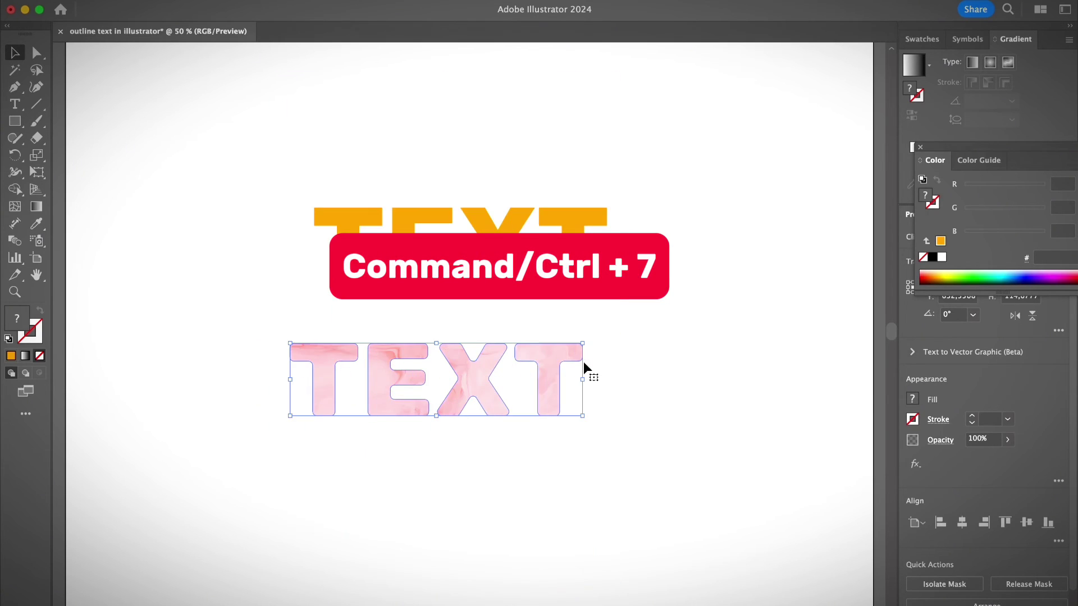
key("super+z")
right_click(568, 362)
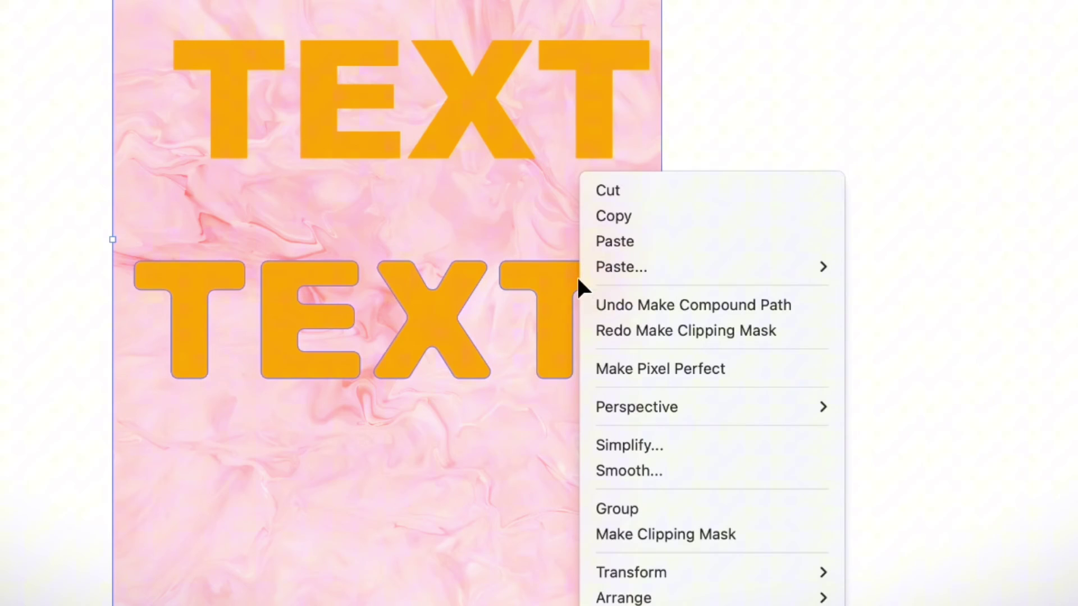
left_click(708, 536)
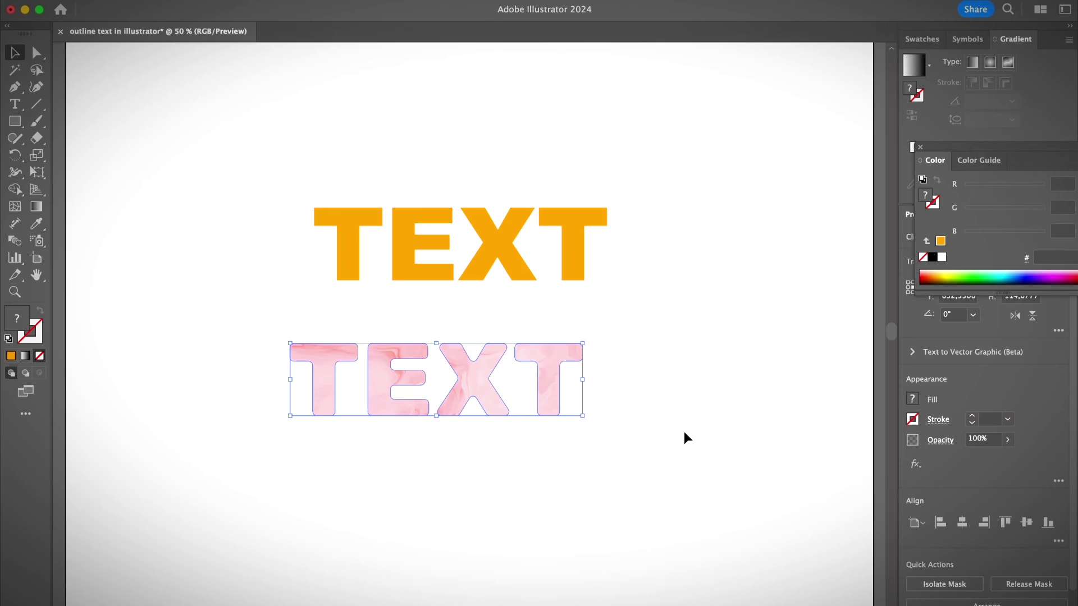
left_click(683, 437)
left_click(552, 373)
left_click(619, 371)
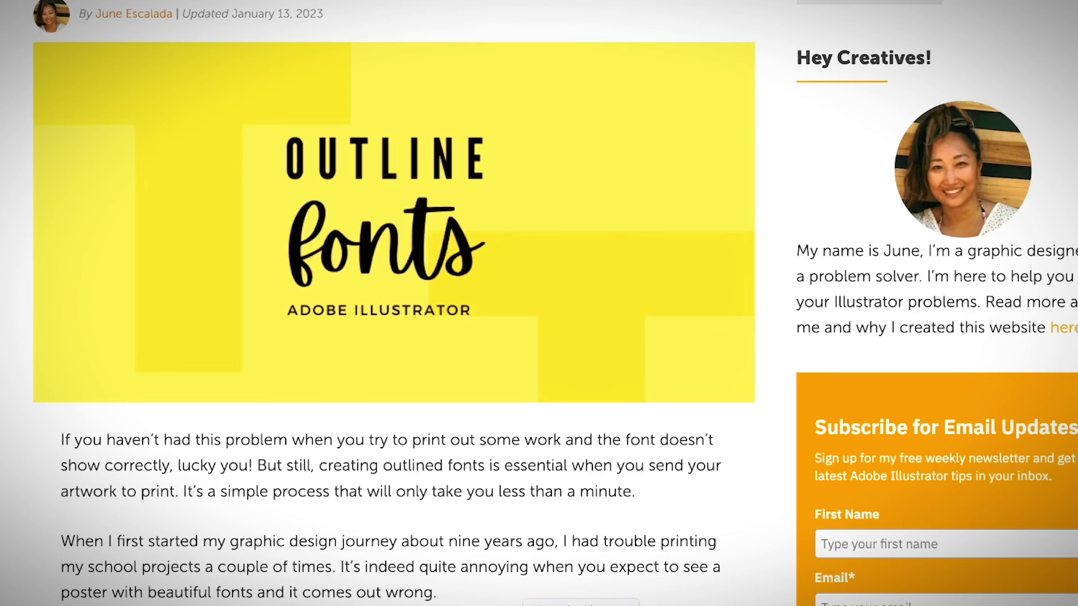
- Scroll the IllustratorHow article down to its Step 2 Create Outlines instructions
scroll(512, 339, "down", 15)
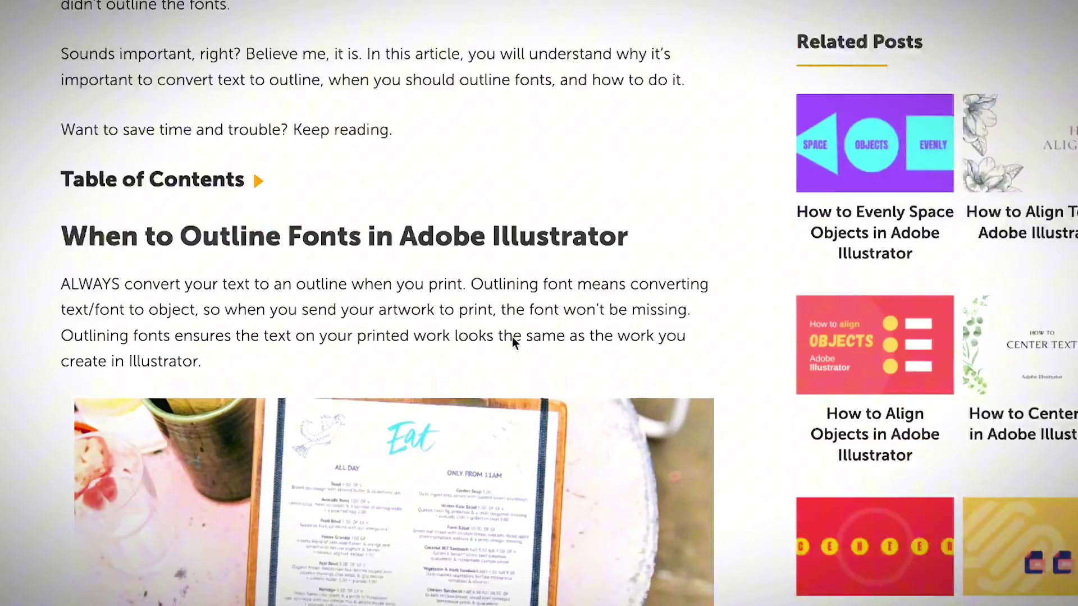
scroll(512, 337, "down", 20)
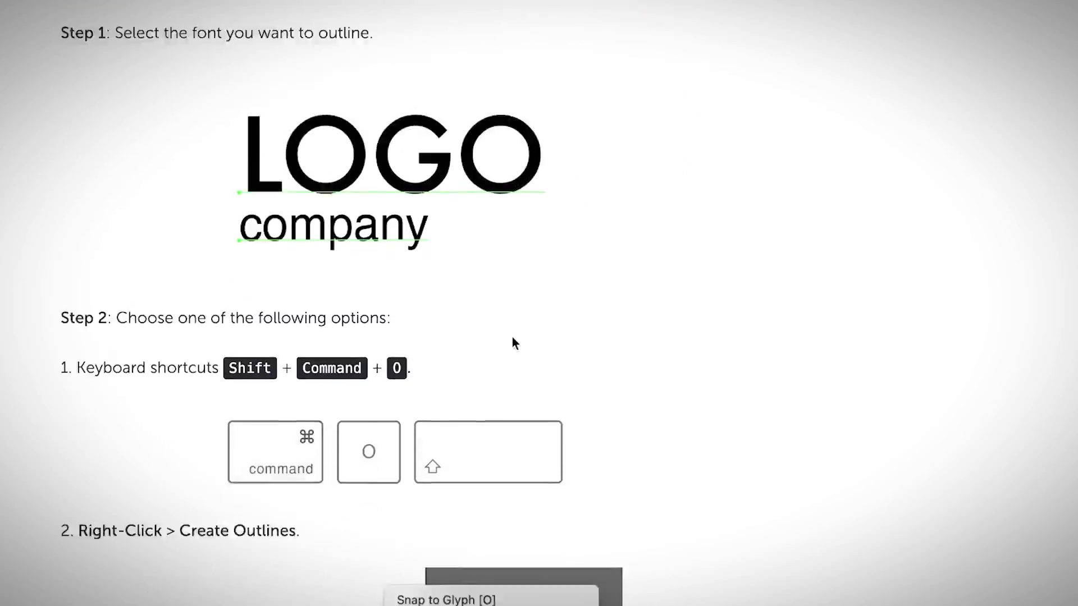